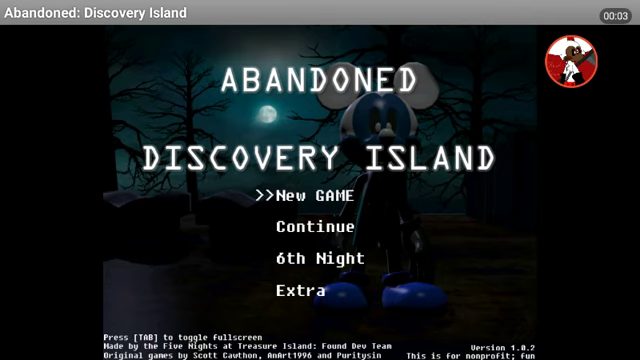
- Choose 'Continue 4' on the title menu to start Night 4 from the saved game
key("Down")
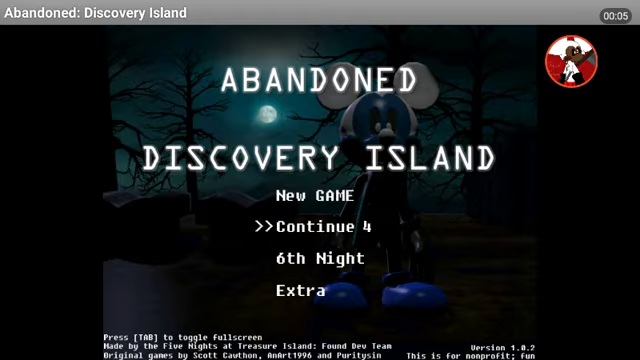
key("Return")
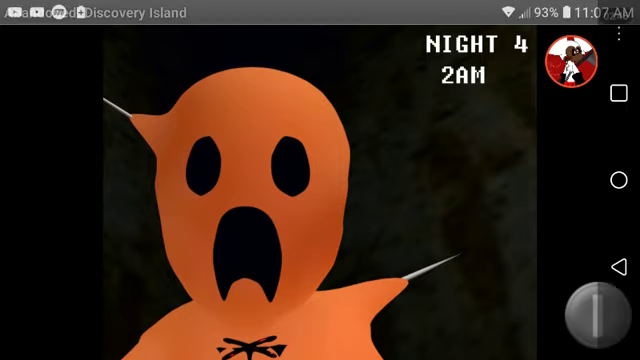
- Pull down the phone's notification shade over the game
left_click_drag(320, 5, 320, 200)
scroll(320, 220, "down", 3)
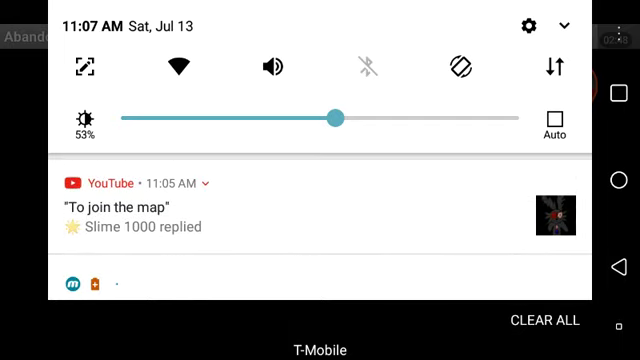
scroll(320, 200, "down", 2)
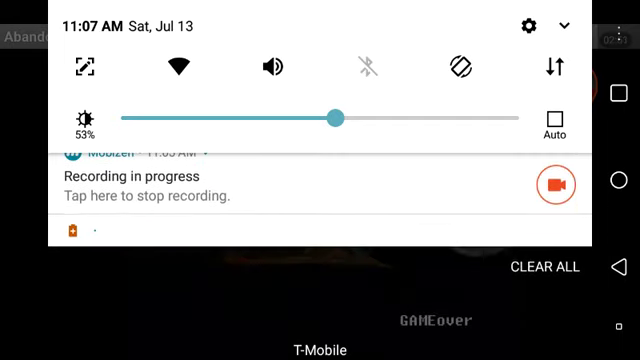
- Swipe the notification shade closed to return to the game's title menu
left_click_drag(320, 300, 320, 40)
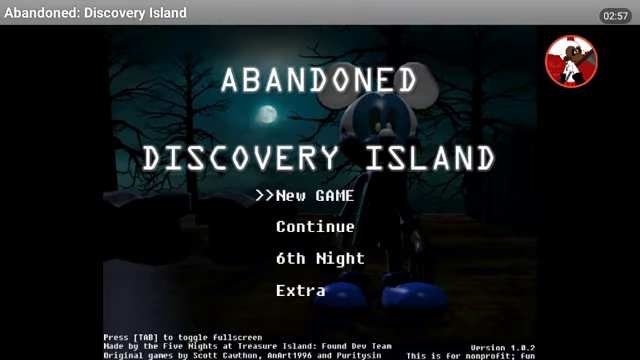
- Choose 'Continue 4' to restart Night 4, and lower the phone volume
key("Down")
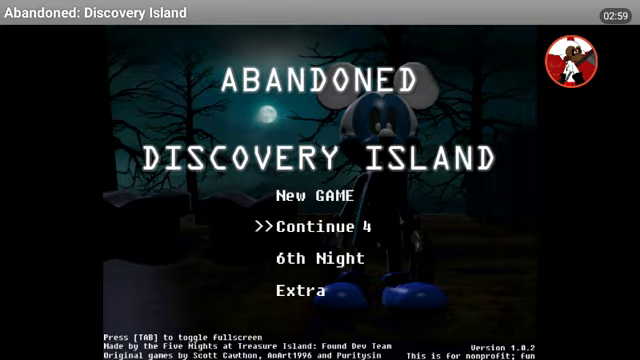
key("Return")
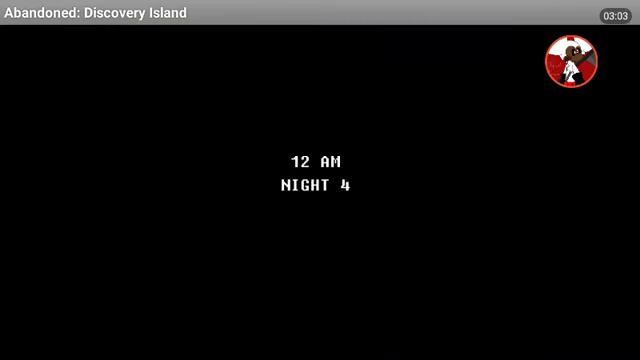
key("XF86AudioLowerVolume")
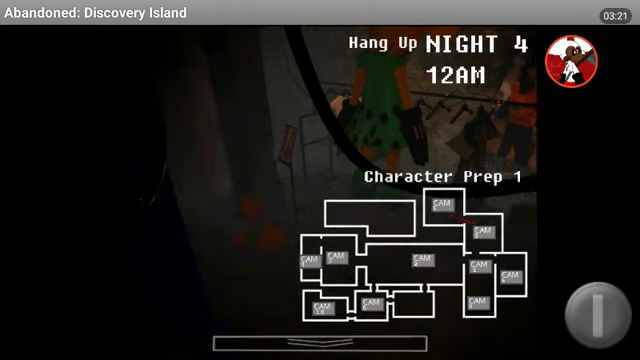
- Lower the camera monitor to view the office, then raise it on Character Prep 1
left_click(320, 343)
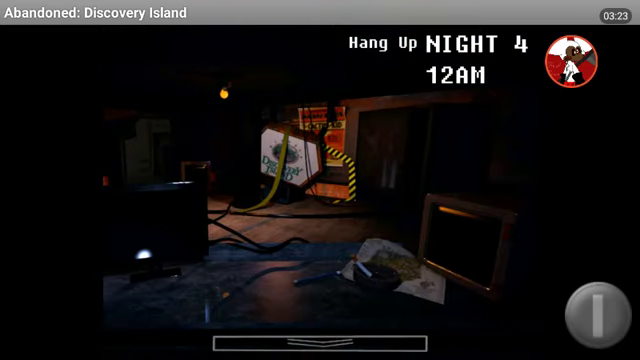
left_click(320, 343)
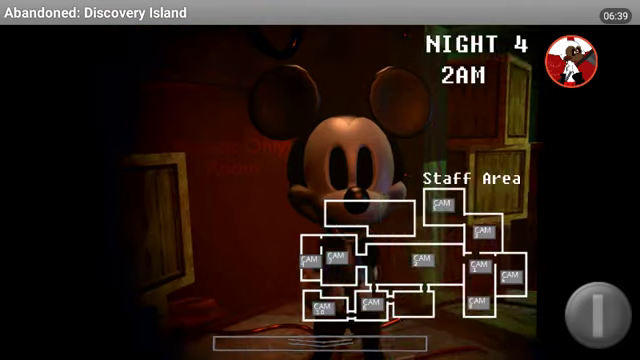
- Check Character Prep 2, Meat Freezer, Lounge, Roof, Bathrooms and Janitor's Closet feeds, then view the office
left_click(483, 232)
left_click(421, 260)
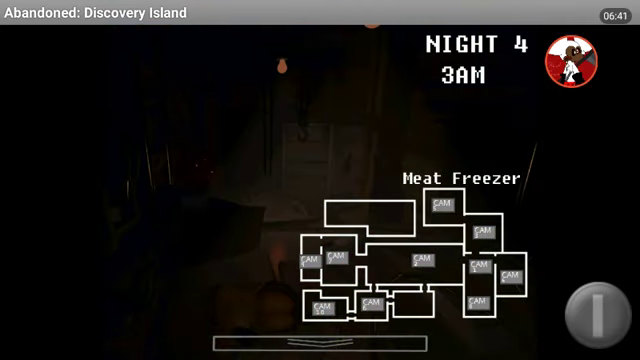
left_click(441, 205)
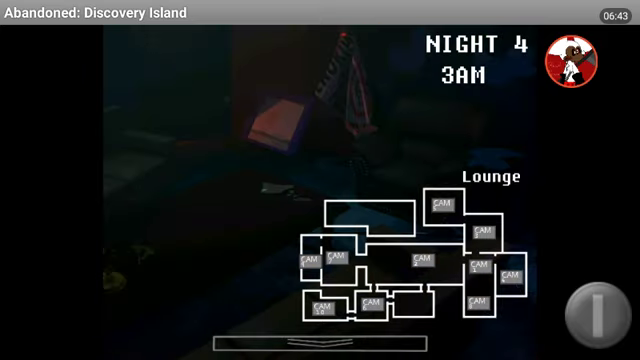
left_click(510, 275)
left_click(477, 302)
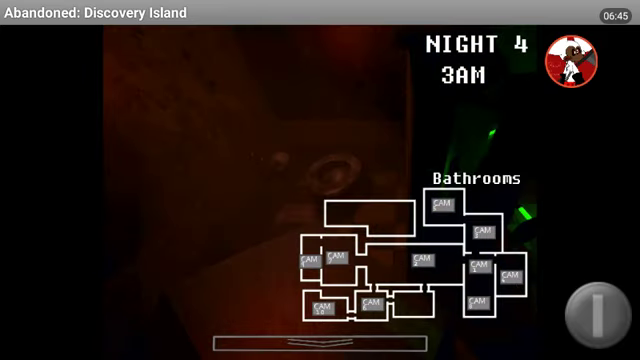
left_click(371, 302)
left_click(320, 343)
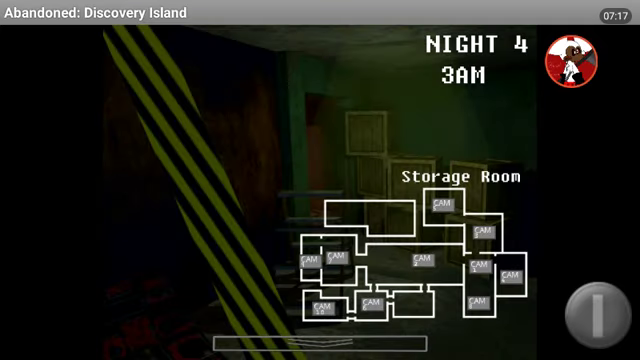
- Switch the camera feed to the Broadcasting Room, then to Character Prep 1
left_click(421, 260)
left_click(441, 206)
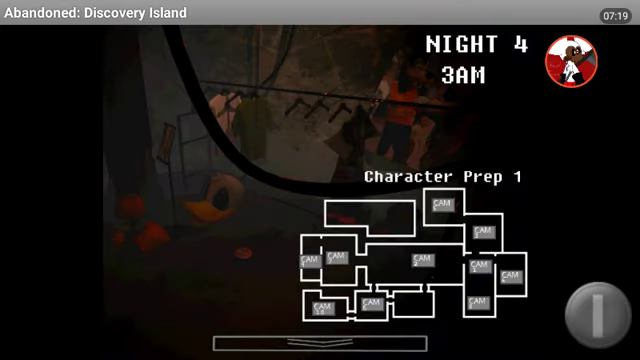